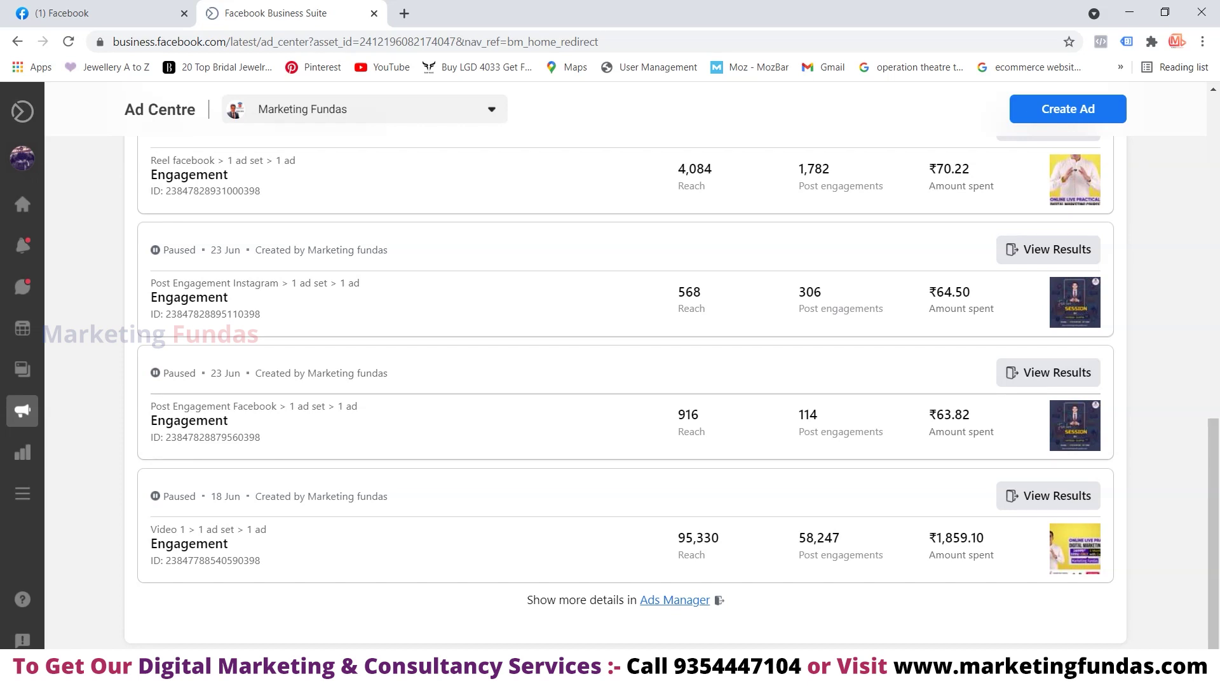
Open Ads Manager from the Ad Centre and switch to the MF Ads Account ad account.
{"action": "left_click", "coordinate": [675, 600]}
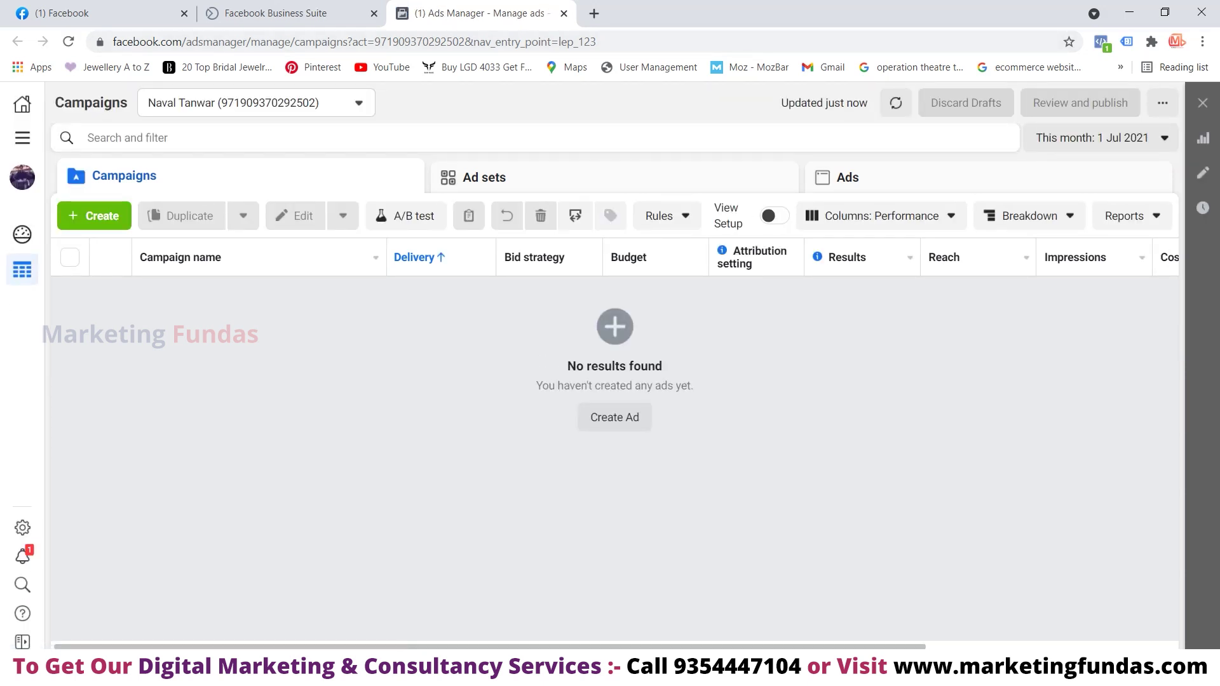
{"action": "left_click", "coordinate": [254, 103]}
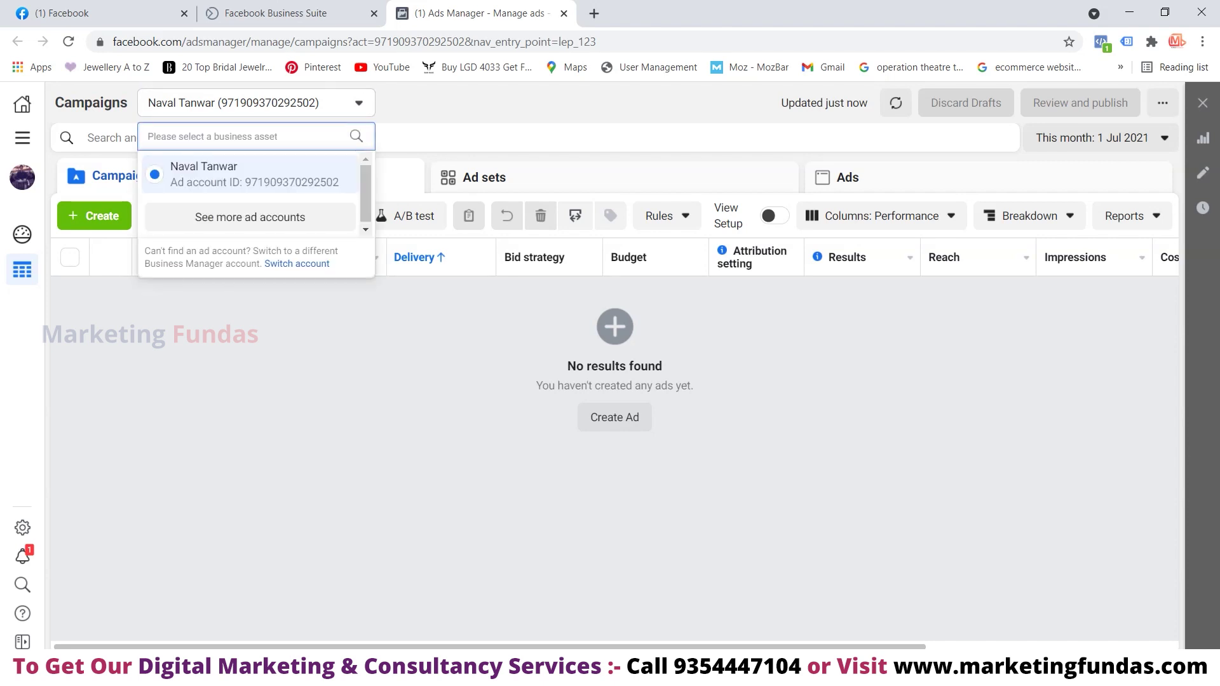
{"action": "left_click", "coordinate": [267, 216]}
{"action": "left_click", "coordinate": [255, 201]}
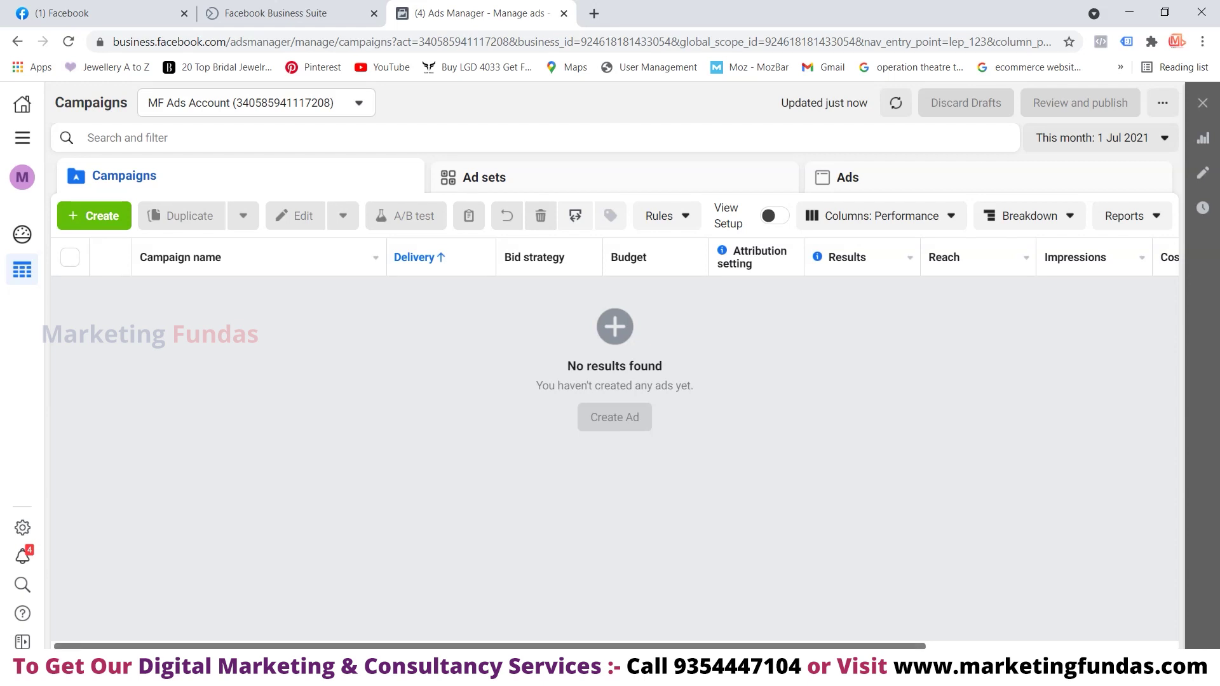
Create a new campaign with the Brand Awareness objective.
{"action": "scroll", "coordinate": [615, 445], "scroll_direction": "right", "scroll_amount": 5}
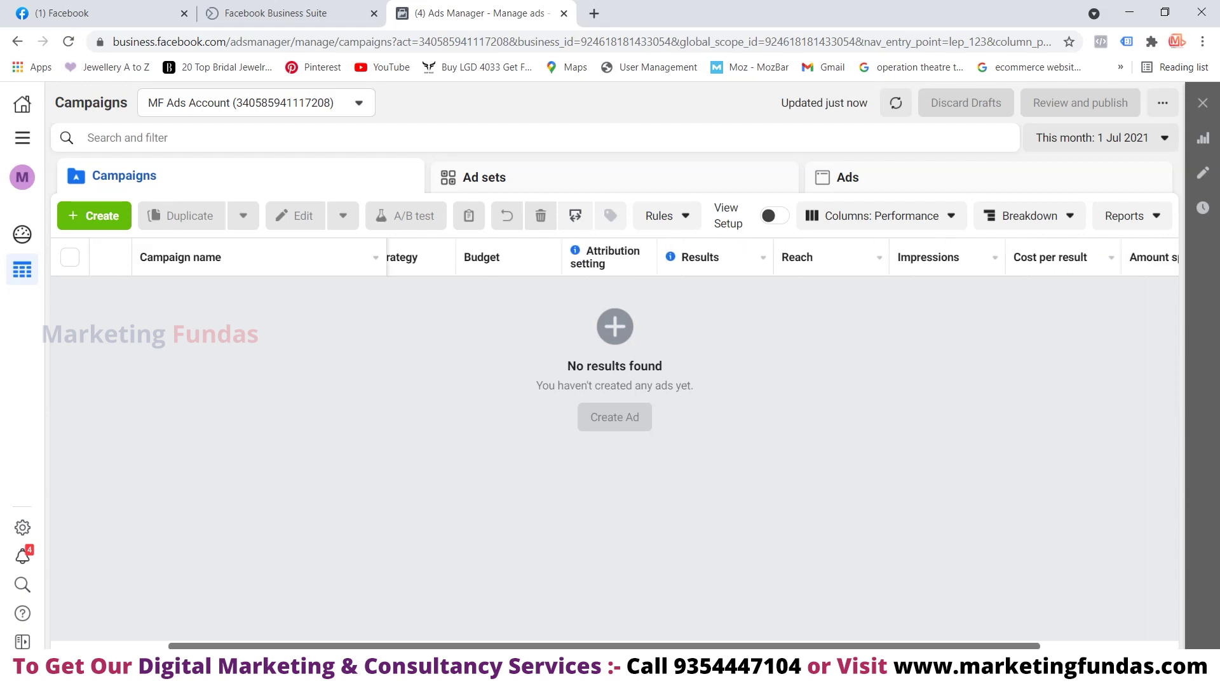
{"action": "scroll", "coordinate": [614, 445], "scroll_direction": "right", "scroll_amount": 1}
{"action": "scroll", "coordinate": [614, 445], "scroll_direction": "left", "scroll_amount": 5}
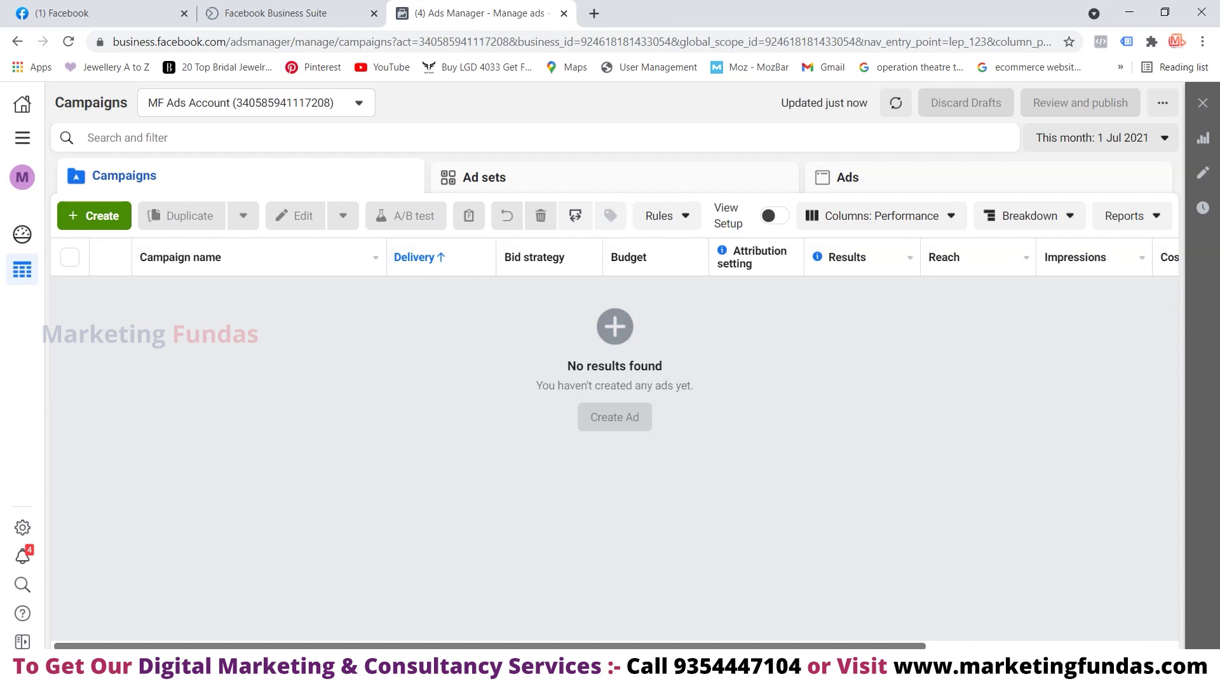
{"action": "left_click", "coordinate": [95, 215]}
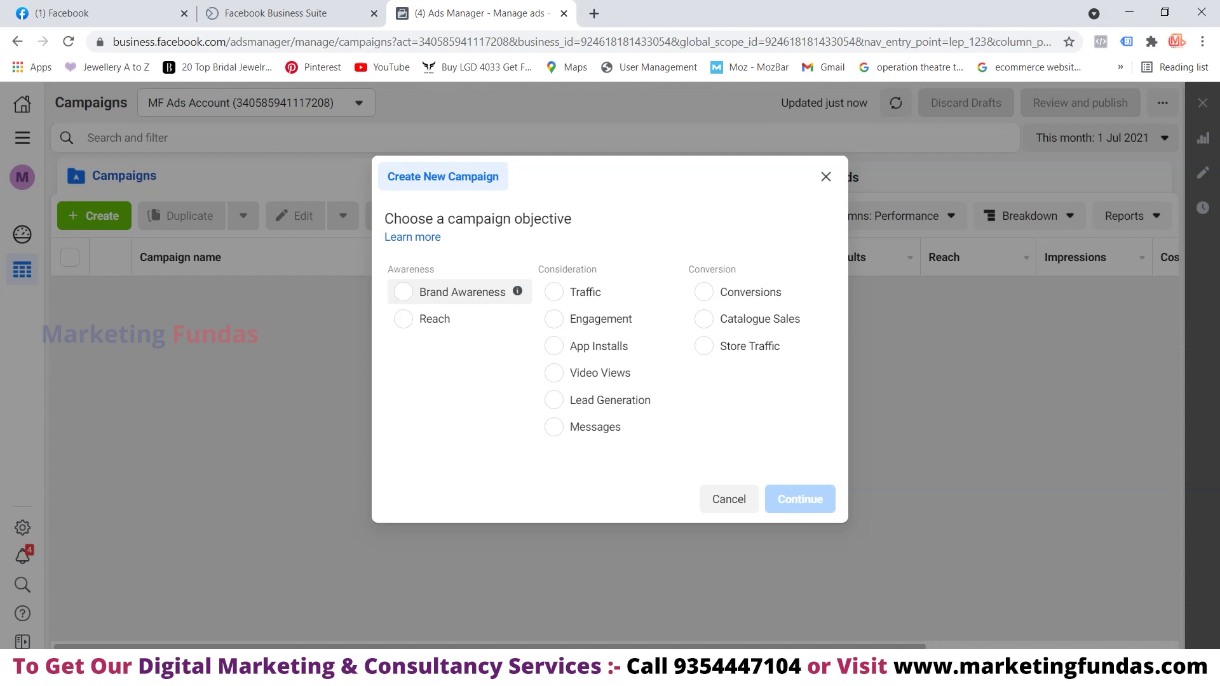
{"action": "left_click", "coordinate": [445, 292]}
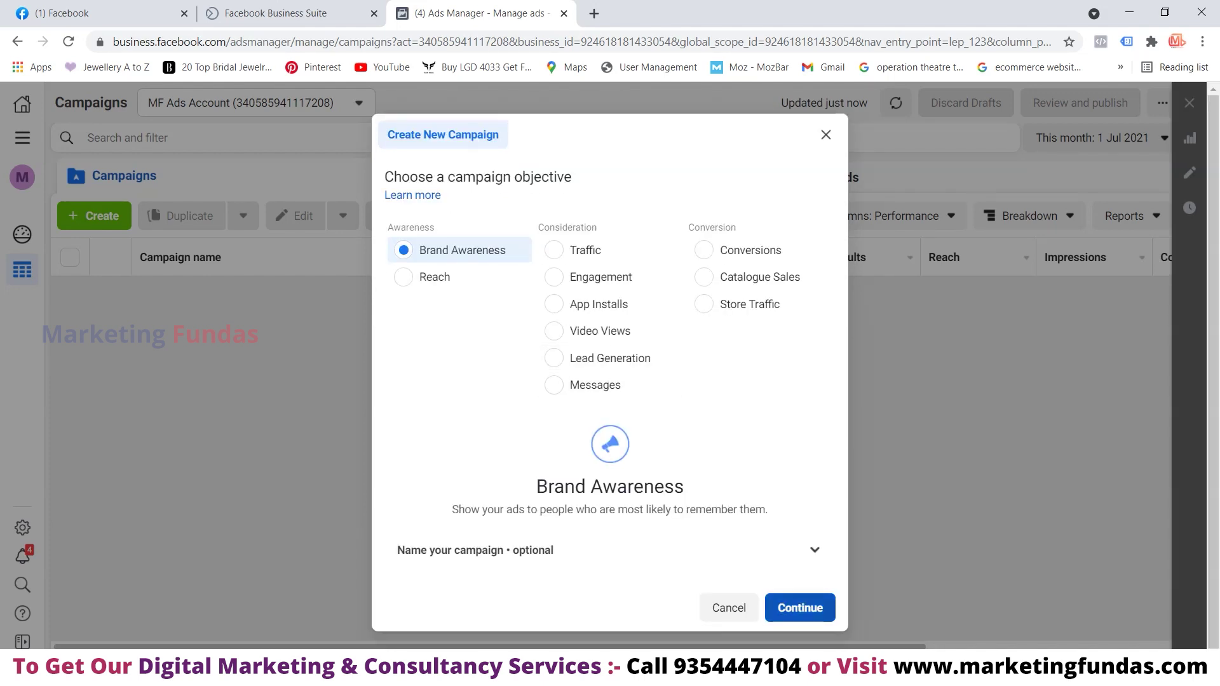
{"action": "left_click", "coordinate": [800, 608]}
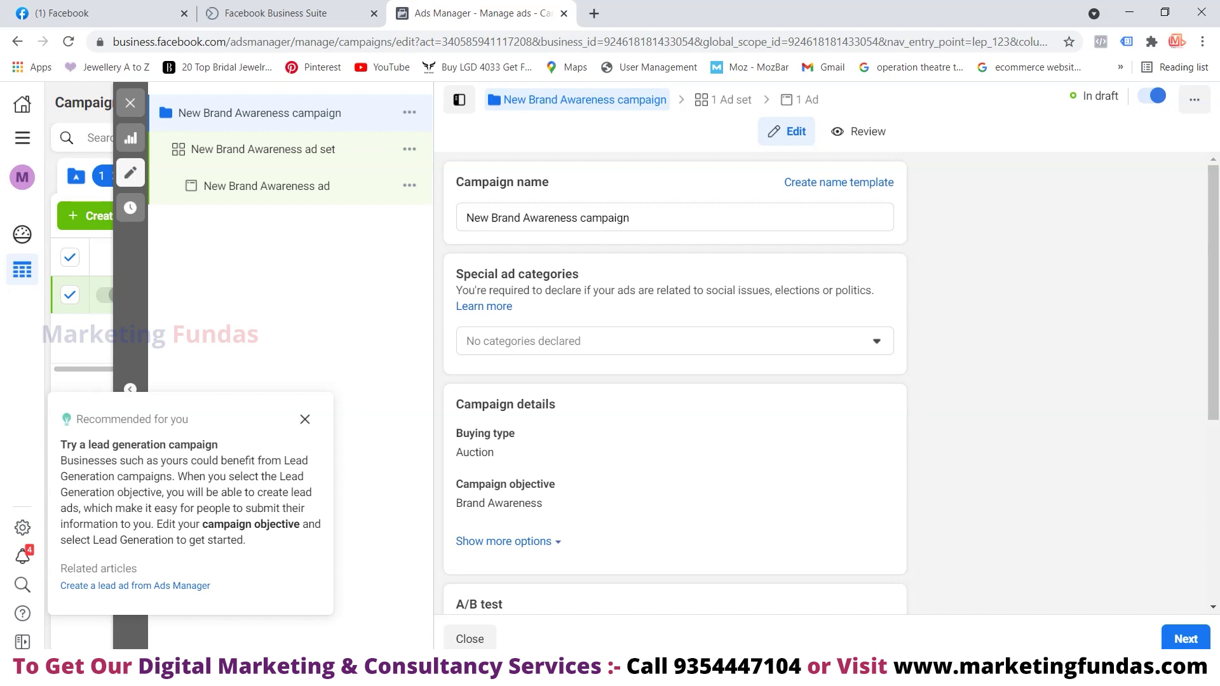
Review the campaign's special ad categories, details, A/B test and budget optimisation settings, and continue to the ad set with the defaults.
{"action": "left_click", "coordinate": [674, 341]}
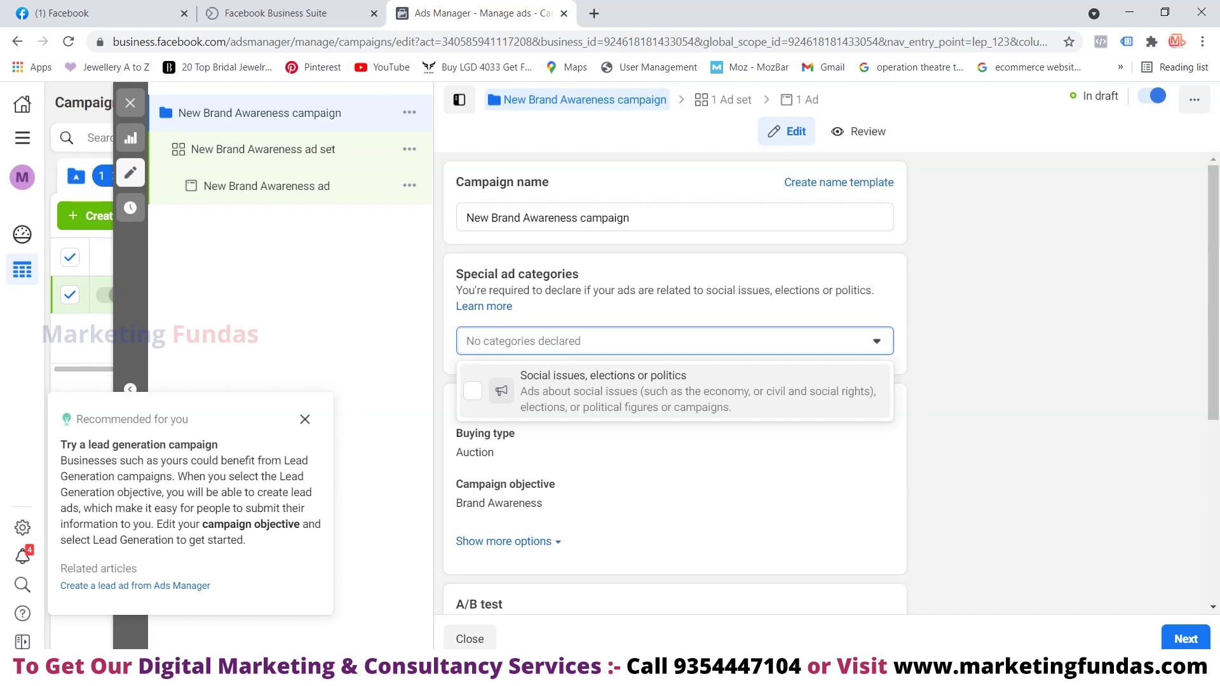
{"action": "scroll", "coordinate": [674, 381], "scroll_direction": "down", "scroll_amount": 4}
{"action": "scroll", "coordinate": [674, 382], "scroll_direction": "up", "scroll_amount": 1}
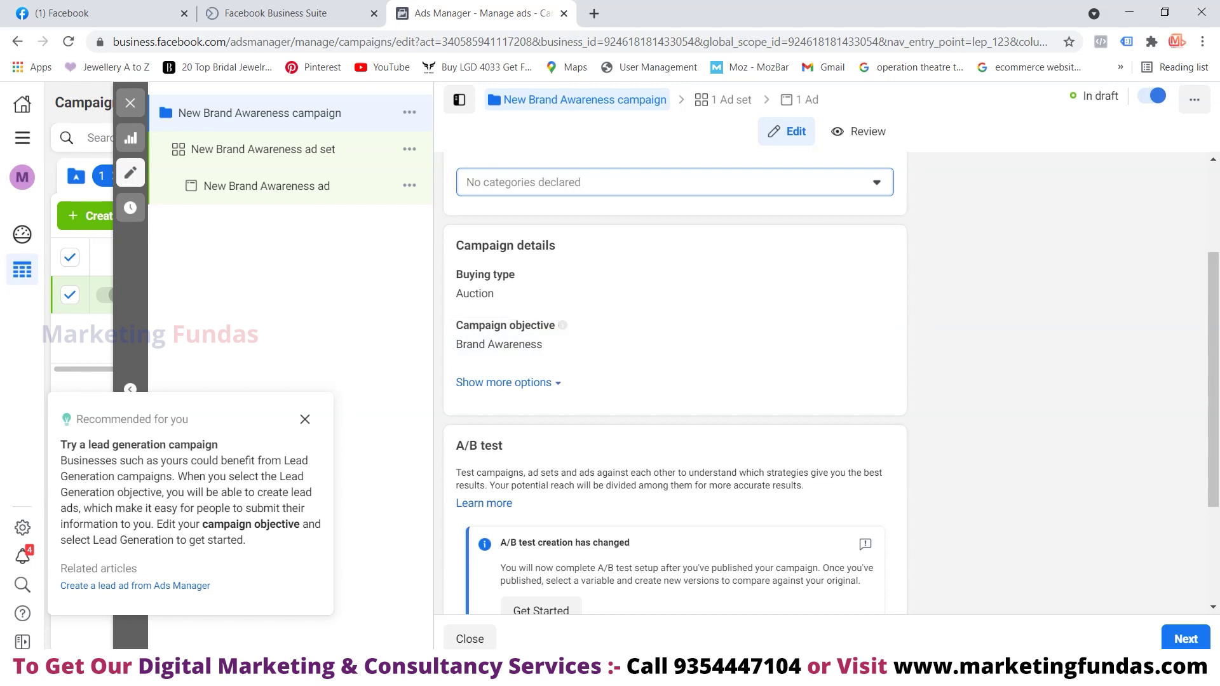
{"action": "scroll", "coordinate": [674, 381], "scroll_direction": "down", "scroll_amount": 3}
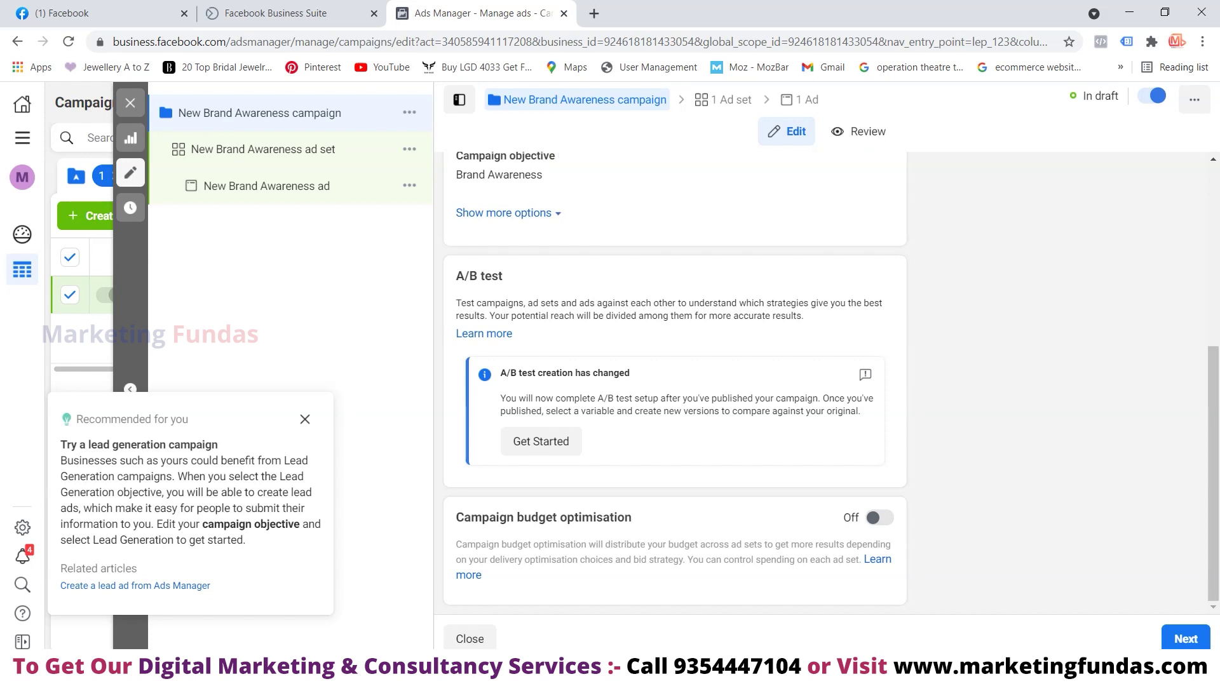
{"action": "left_click", "coordinate": [1186, 639]}
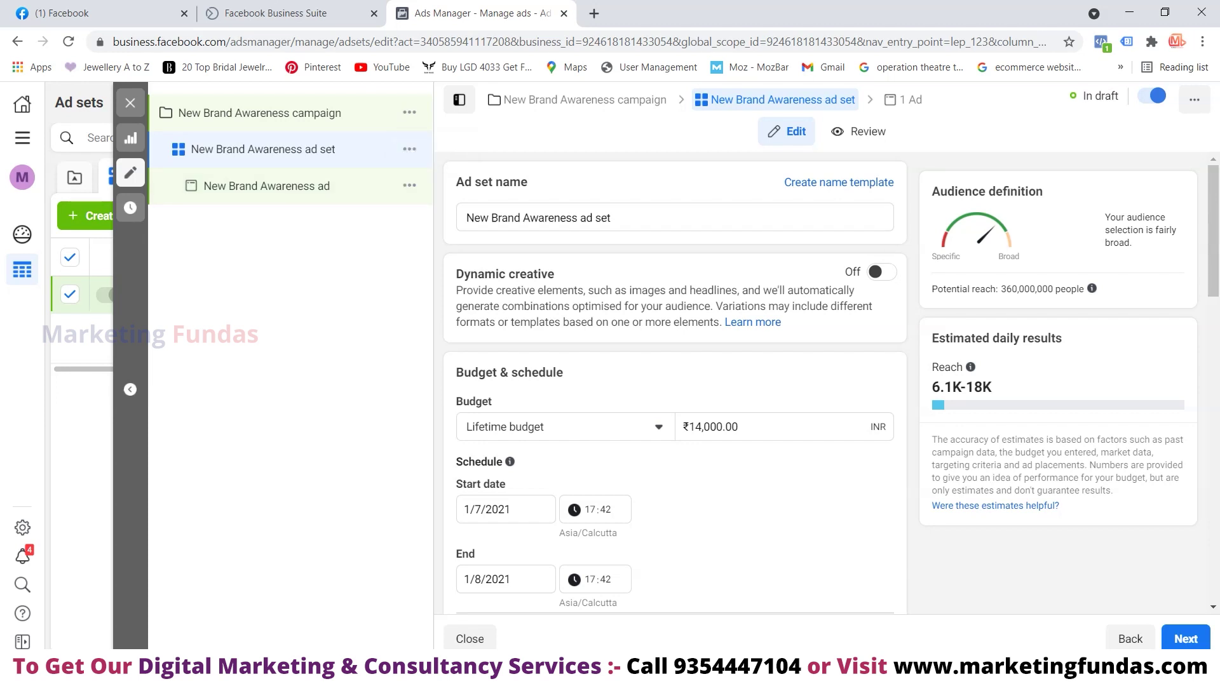
Review the ad set's budget, schedule, audience and placement settings, and continue to the ad with the defaults.
{"action": "scroll", "coordinate": [674, 382], "scroll_direction": "down", "scroll_amount": 3}
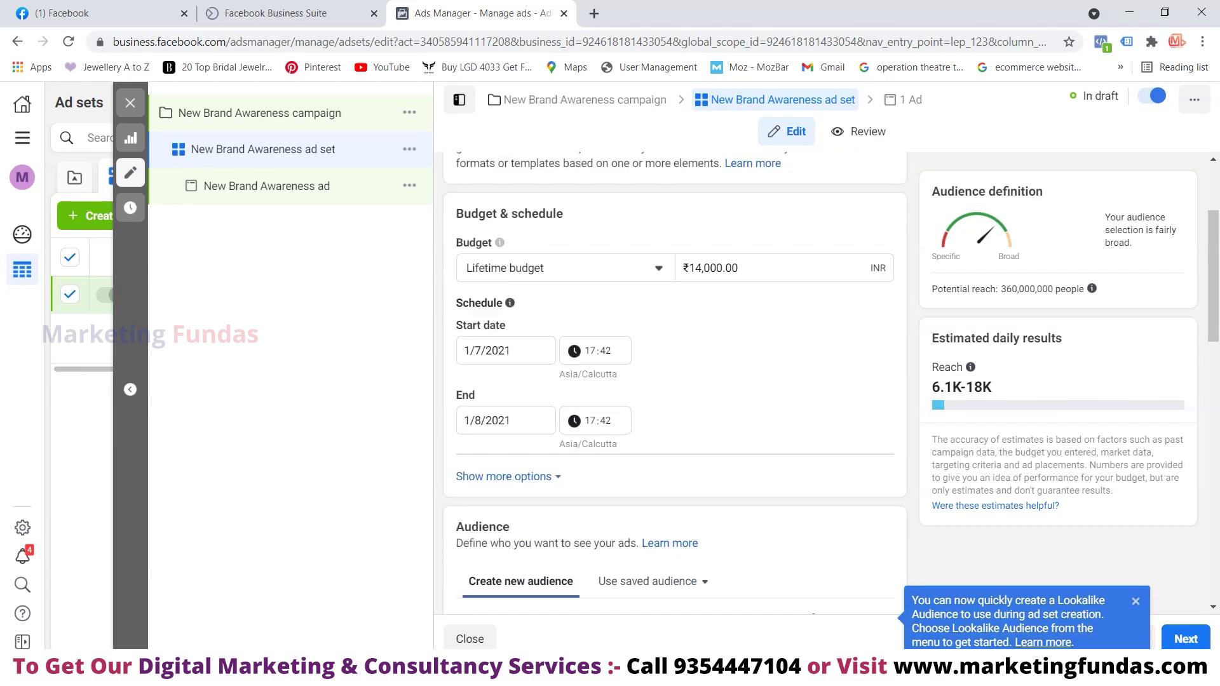
{"action": "scroll", "coordinate": [673, 382], "scroll_direction": "down", "scroll_amount": 8}
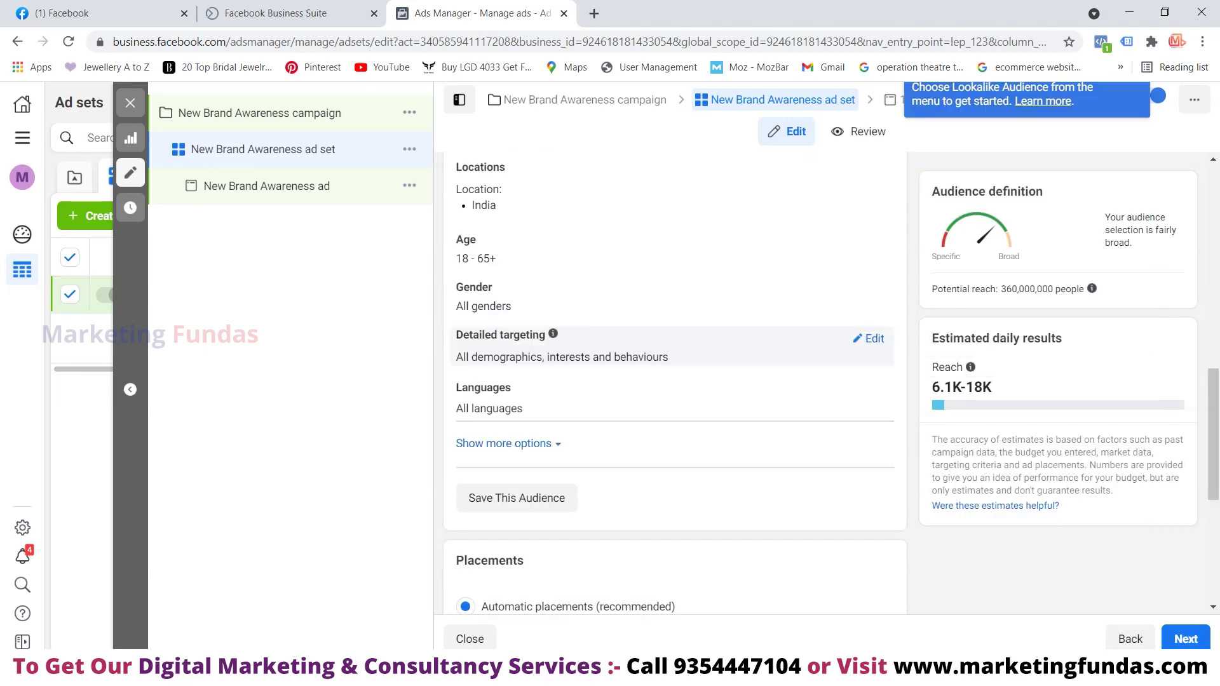
{"action": "scroll", "coordinate": [674, 381], "scroll_direction": "down", "scroll_amount": 5}
{"action": "scroll", "coordinate": [674, 382], "scroll_direction": "up", "scroll_amount": 8}
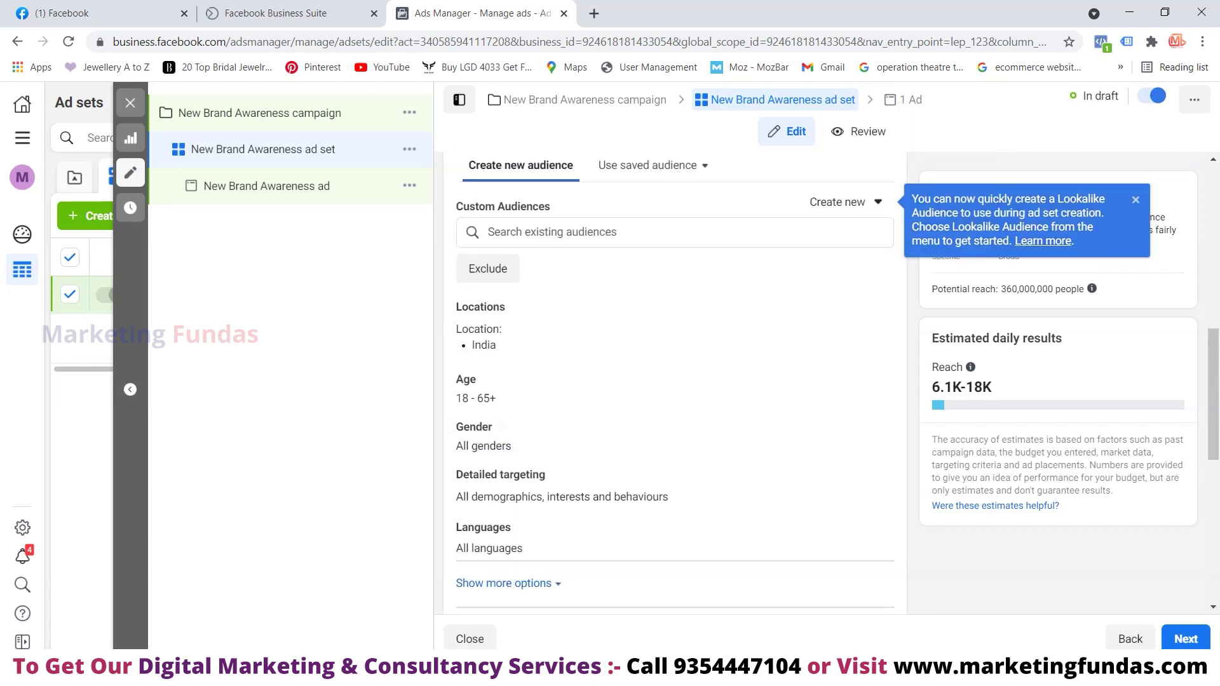
{"action": "scroll", "coordinate": [674, 382], "scroll_direction": "up", "scroll_amount": 6}
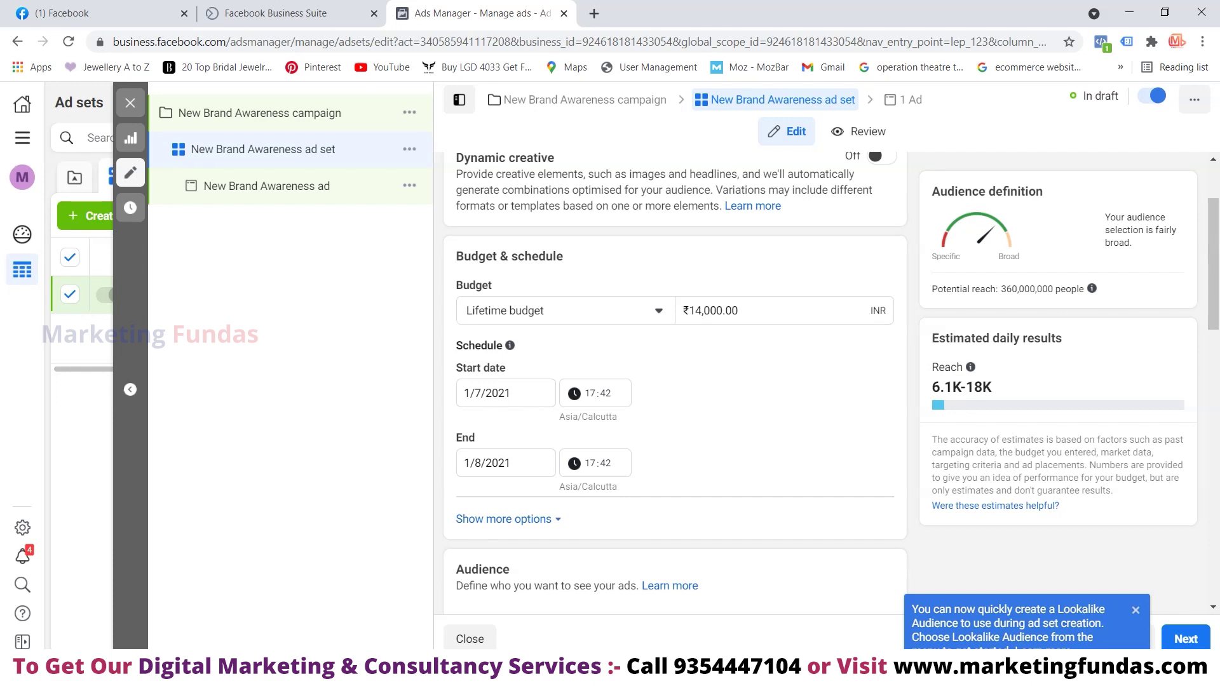
{"action": "scroll", "coordinate": [674, 381], "scroll_direction": "up", "scroll_amount": 2}
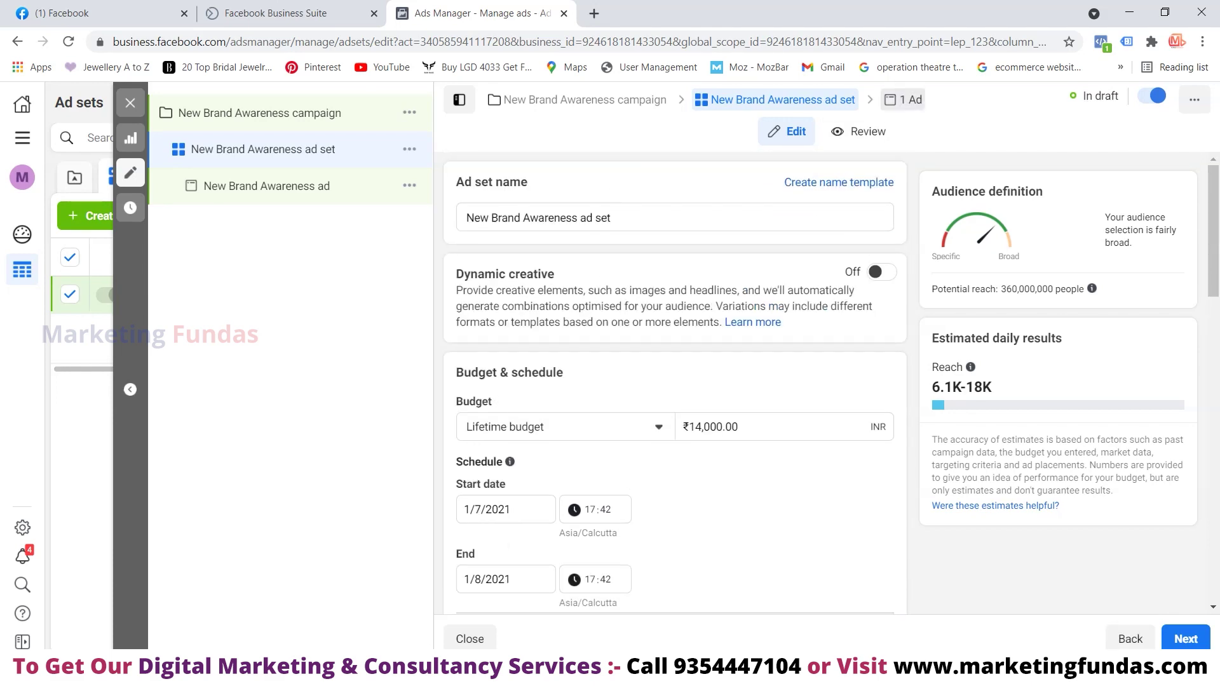
{"action": "scroll", "coordinate": [673, 381], "scroll_direction": "down", "scroll_amount": 10}
{"action": "scroll", "coordinate": [674, 381], "scroll_direction": "down", "scroll_amount": 3}
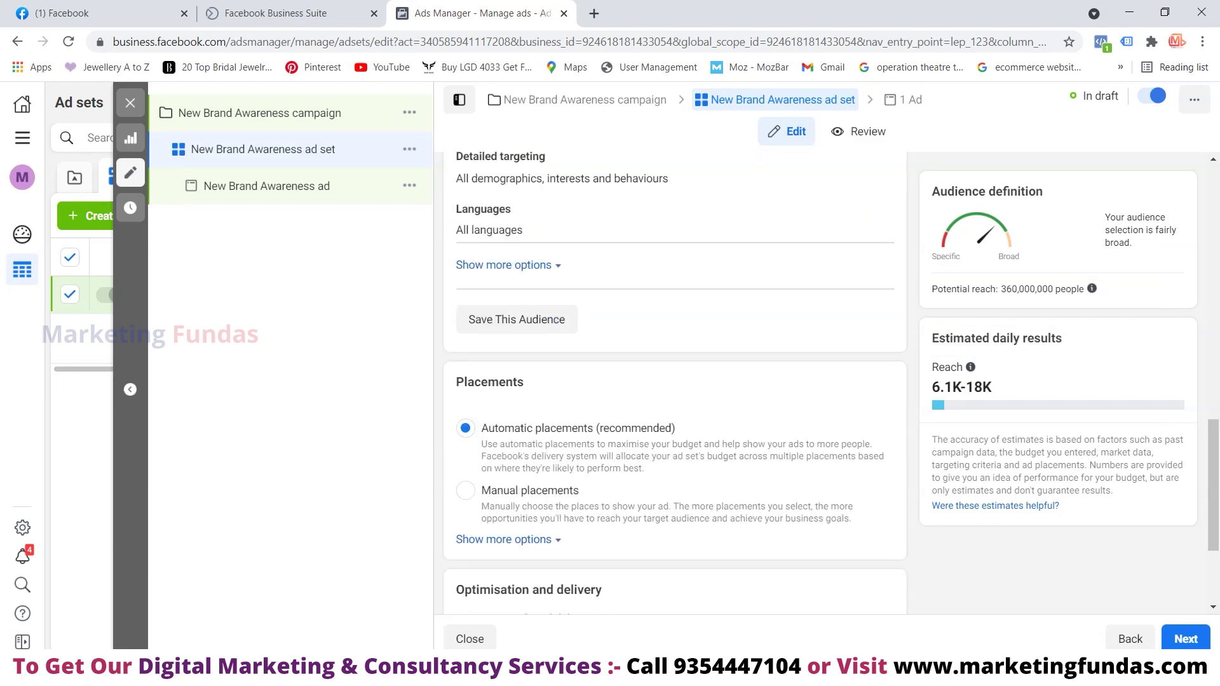
{"action": "left_click", "coordinate": [1187, 639]}
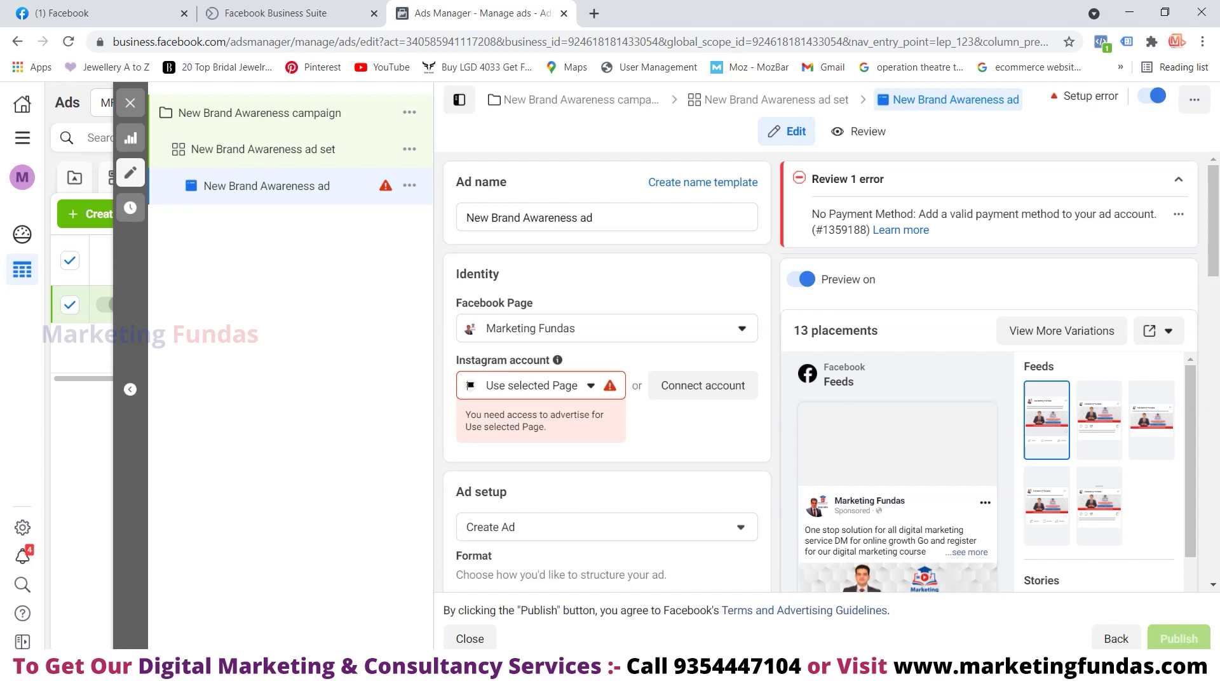
Examine the ad's identity, format, creative, primary text, languages and tracking settings, and check whether it can be published.
{"action": "scroll", "coordinate": [607, 375], "scroll_direction": "down", "scroll_amount": 3}
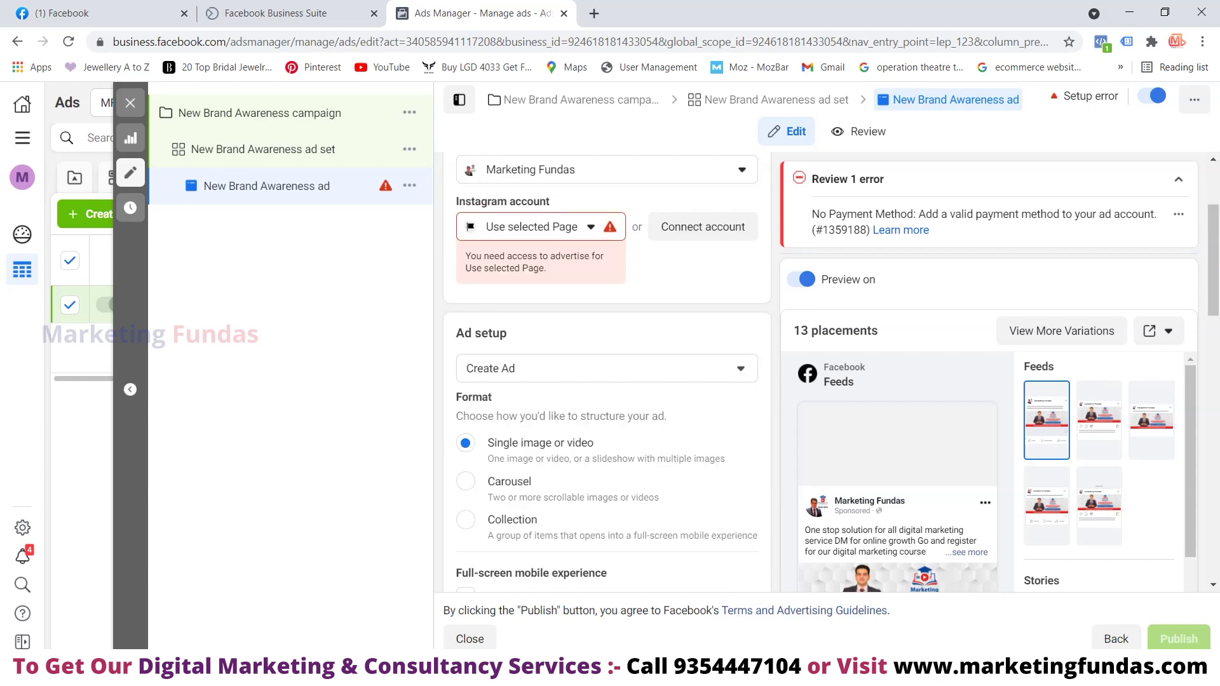
{"action": "scroll", "coordinate": [607, 375], "scroll_direction": "down", "scroll_amount": 5}
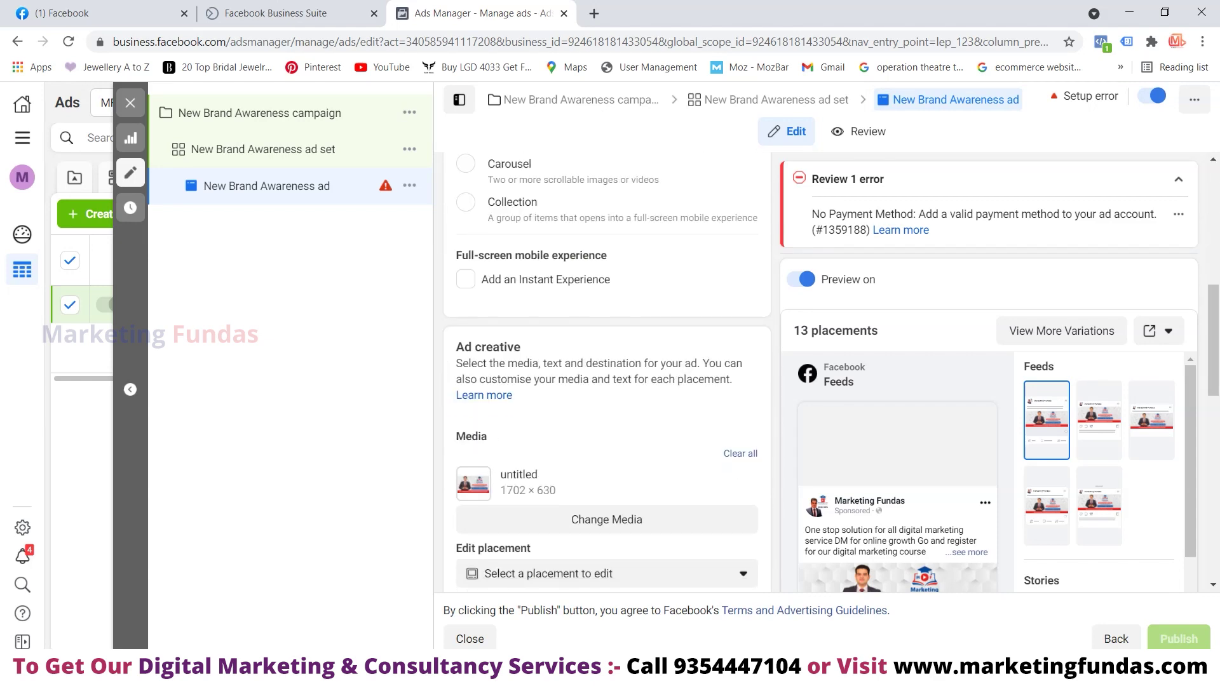
{"action": "scroll", "coordinate": [525, 318], "scroll_direction": "down", "scroll_amount": 4}
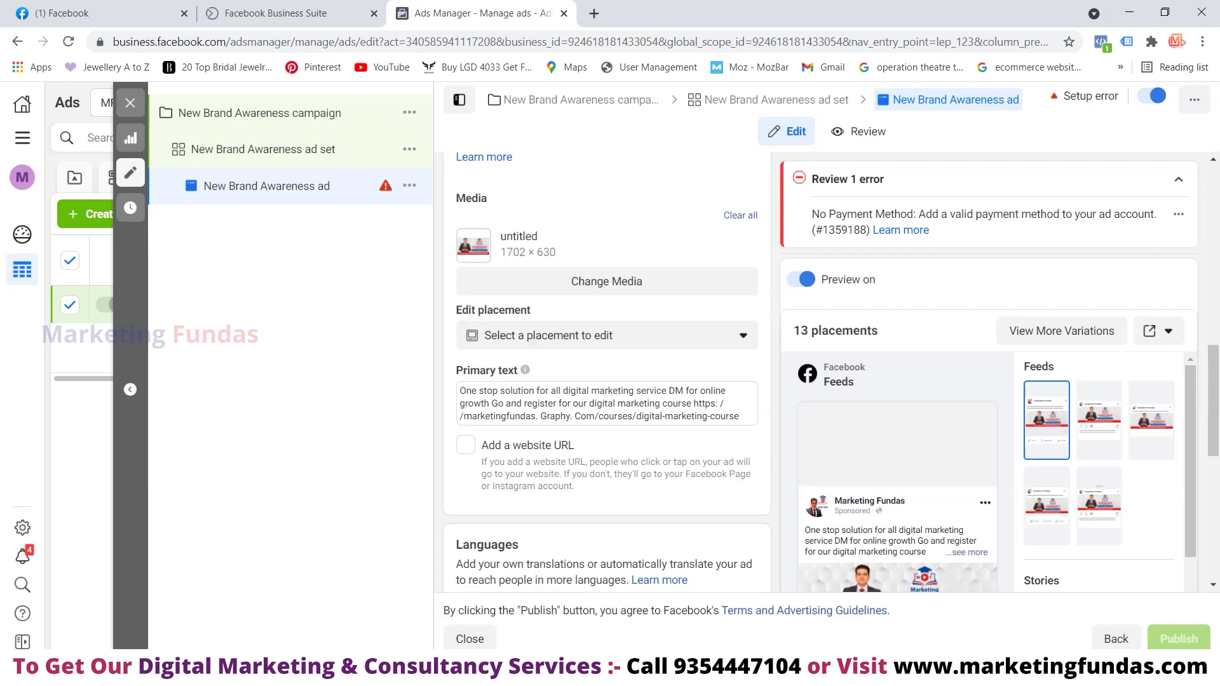
{"action": "scroll", "coordinate": [607, 375], "scroll_direction": "down", "scroll_amount": 6}
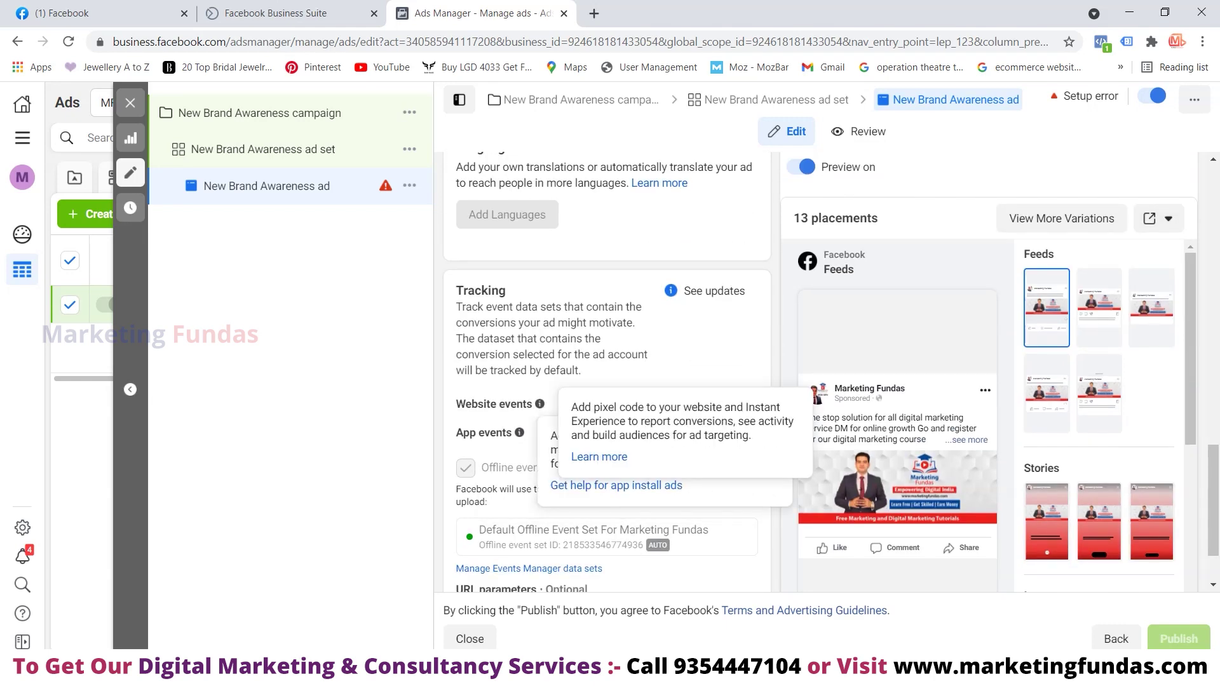
{"action": "scroll", "coordinate": [527, 432], "scroll_direction": "up", "scroll_amount": 7}
{"action": "scroll", "coordinate": [607, 375], "scroll_direction": "up", "scroll_amount": 8}
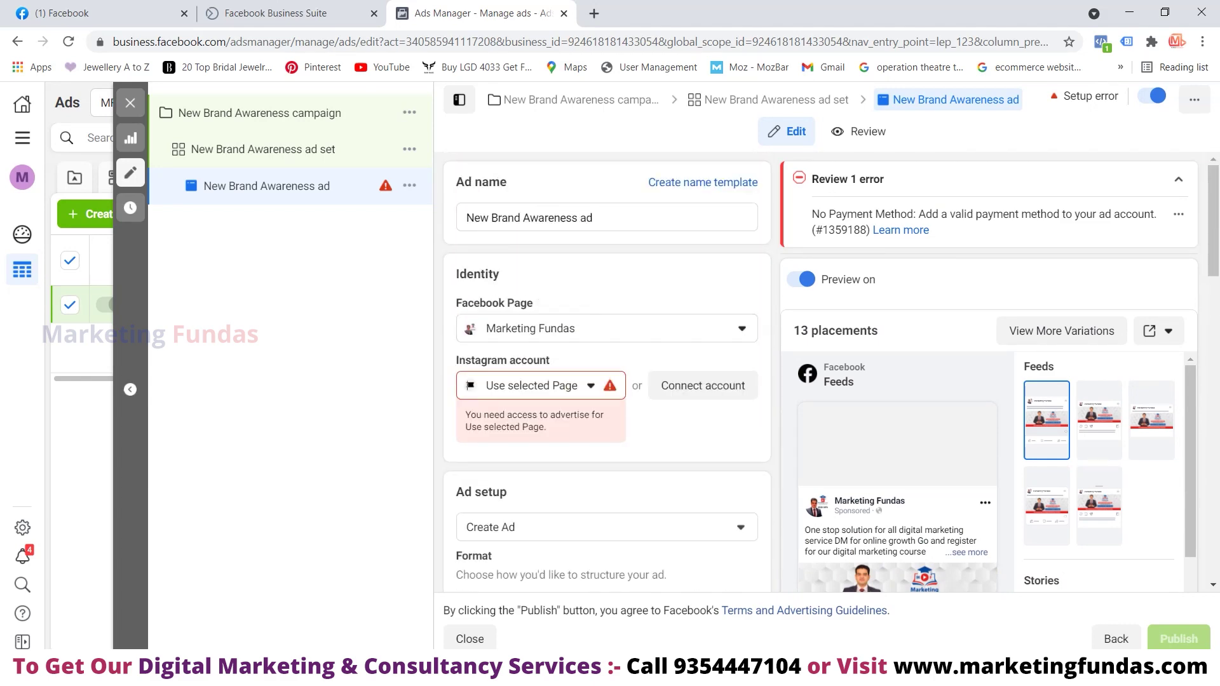
{"action": "scroll", "coordinate": [527, 413], "scroll_direction": "down", "scroll_amount": 10}
{"action": "mouse_move", "coordinate": [1179, 638]}
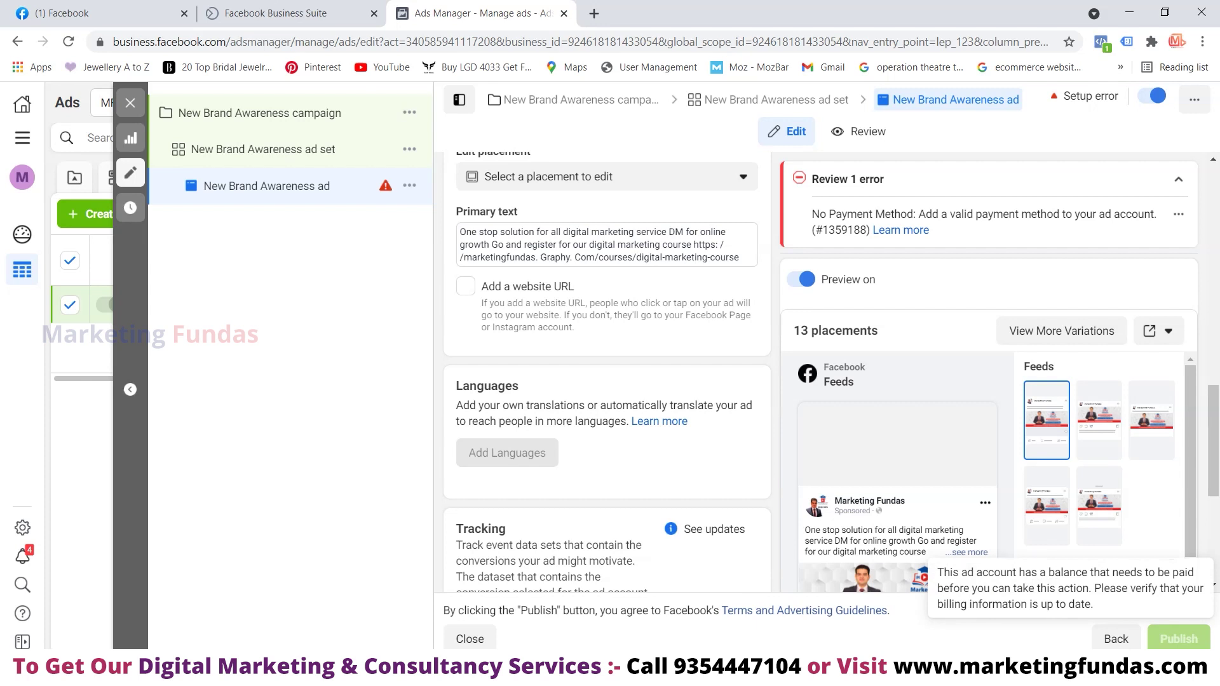